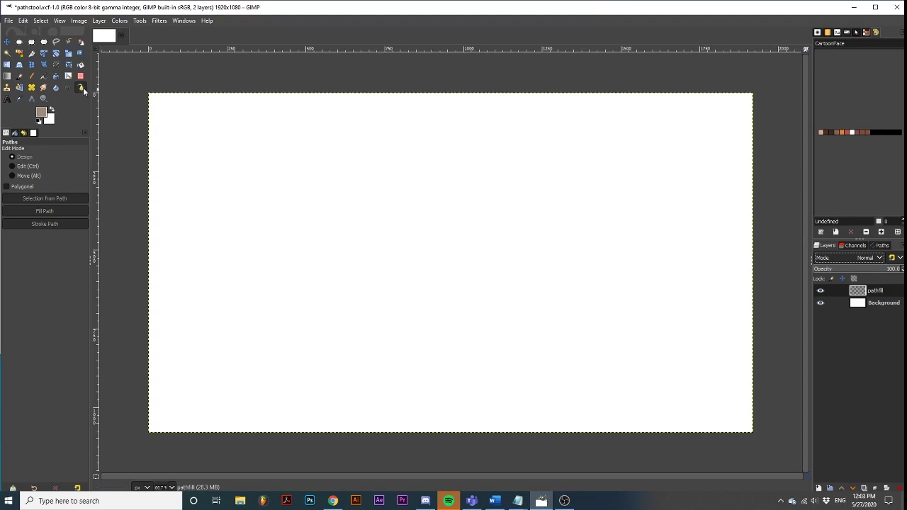
Place the first anchors across the top of the canvas, undoing a misplaced third anchor
click(360, 138)
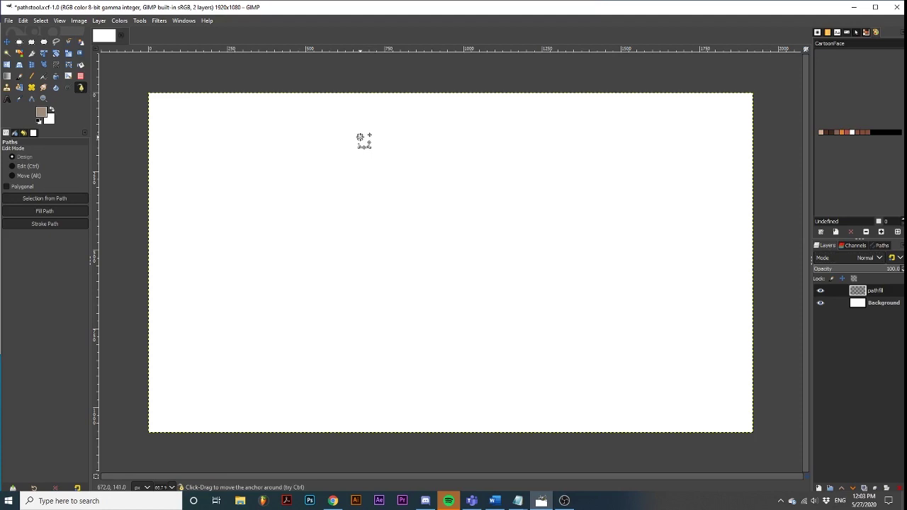
click(474, 123)
click(544, 186)
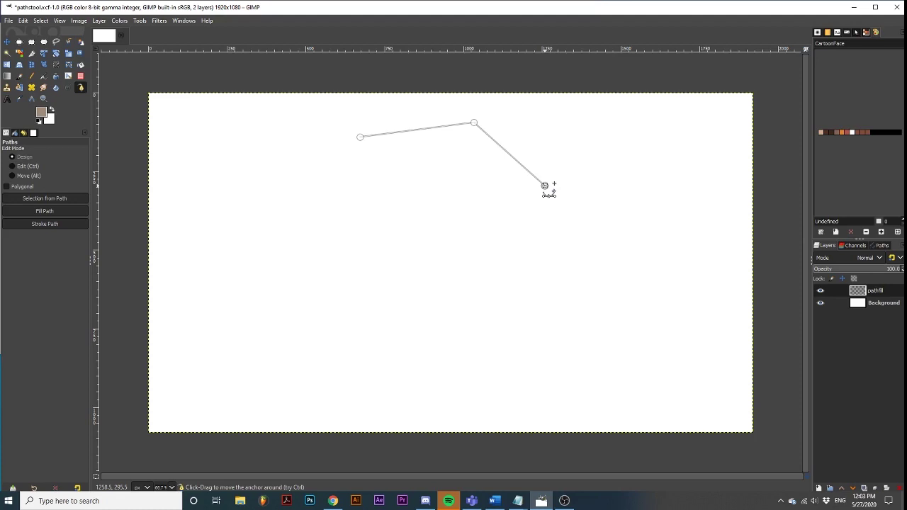
ctrl+shift+click(545, 186)
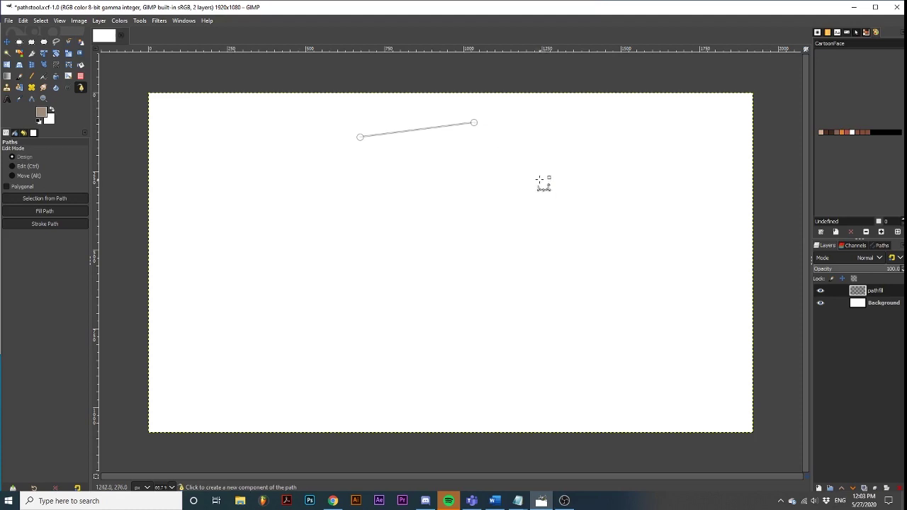
click(474, 123)
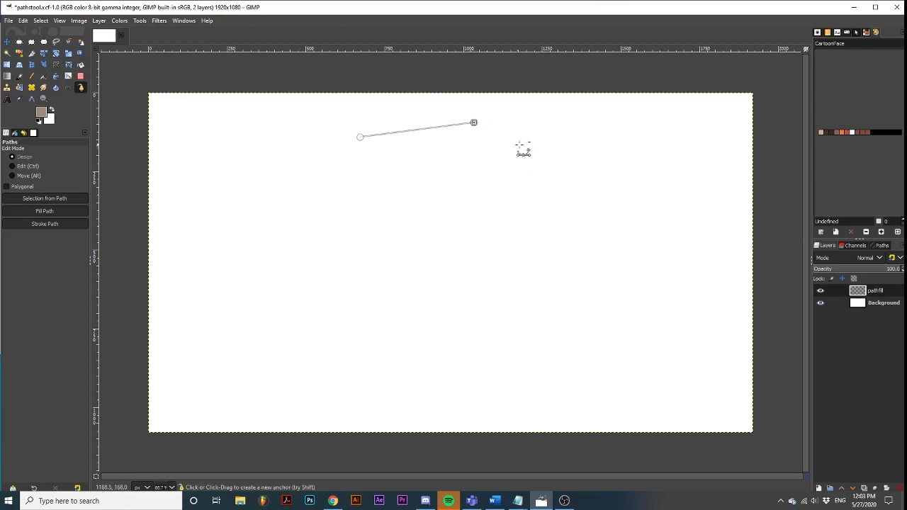
Extend the path down the right side to an inward-bending curved anchor, then enable Polygonal mode
click(587, 137)
click(572, 250)
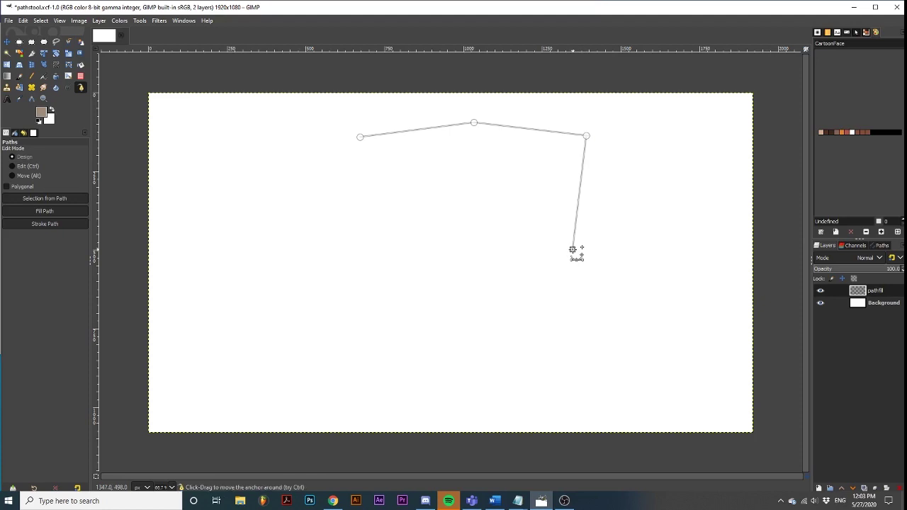
drag(494, 261, 458, 293)
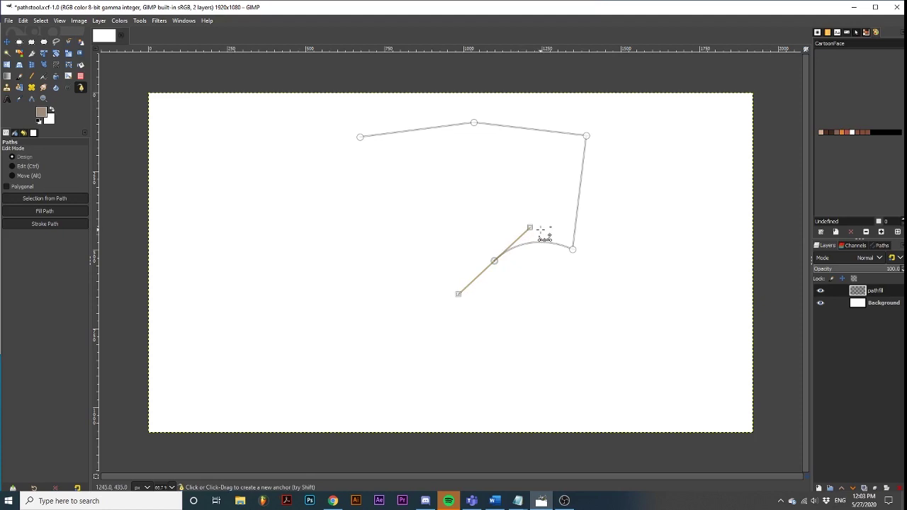
drag(530, 229, 517, 199)
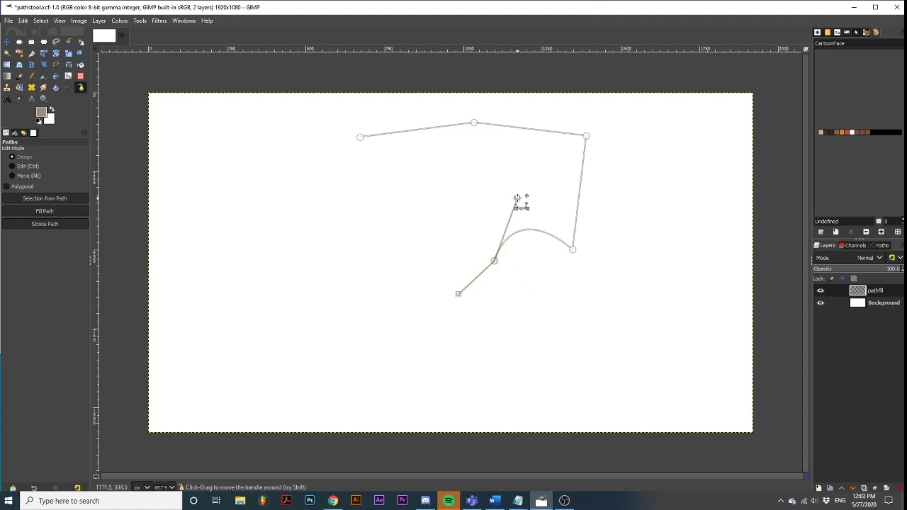
click(21, 186)
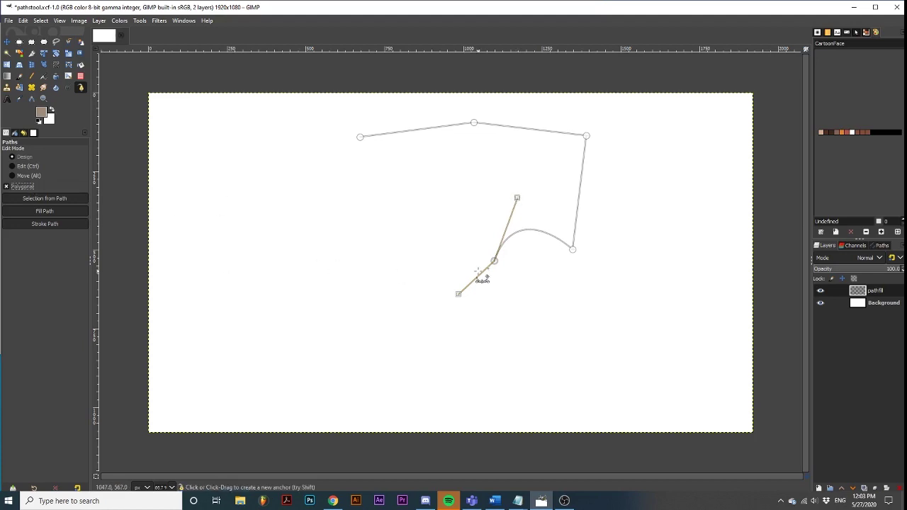
Add six straight-segment anchors around the lower left, then close the path at its first anchor
click(341, 249)
click(283, 358)
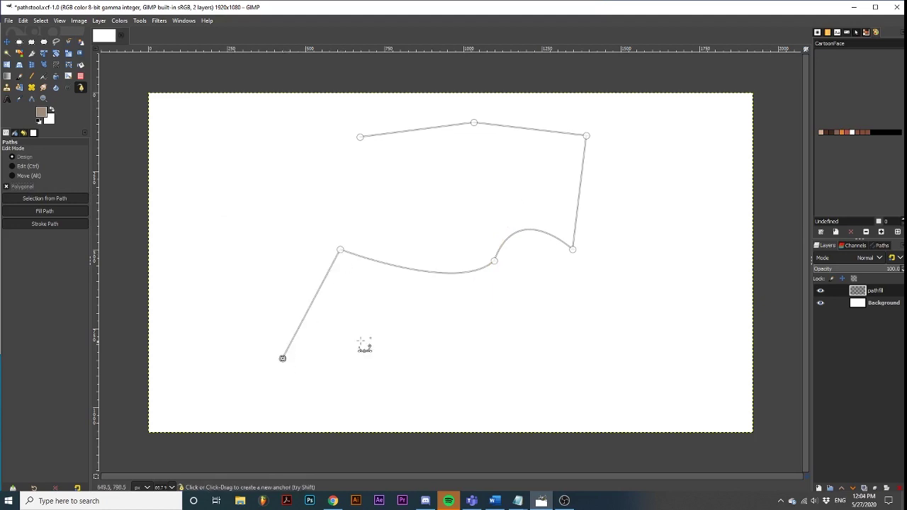
click(516, 327)
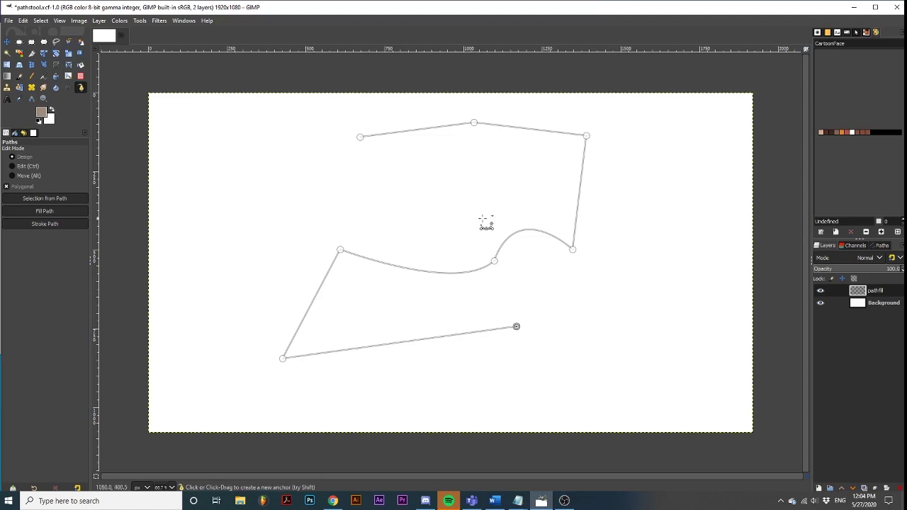
click(411, 404)
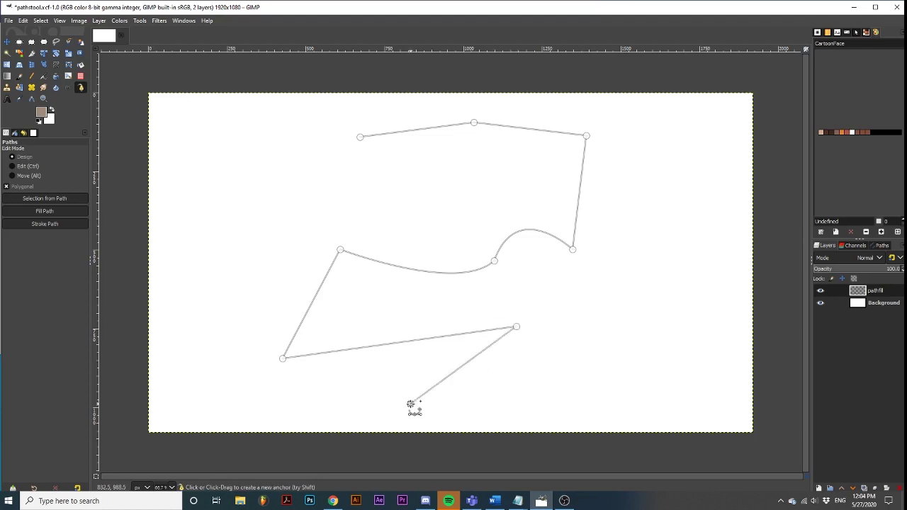
click(191, 402)
click(256, 186)
click(9, 187)
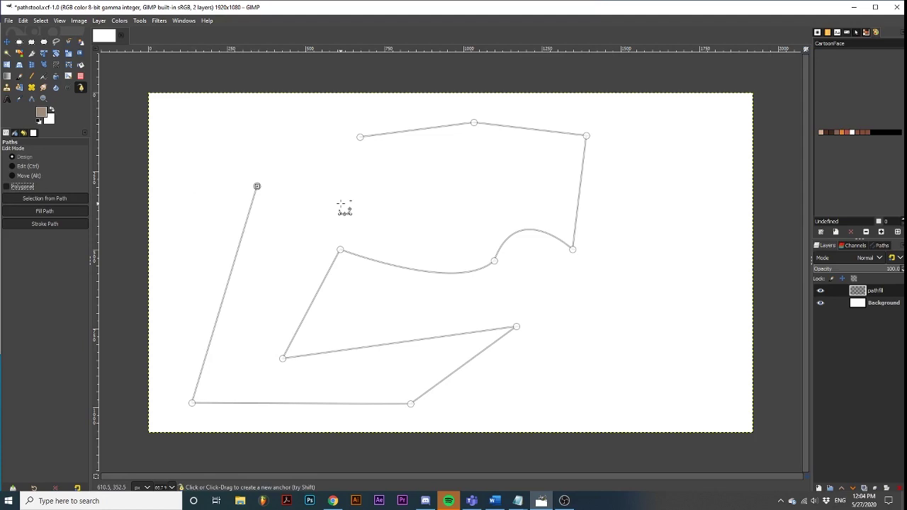
ctrl+click(360, 137)
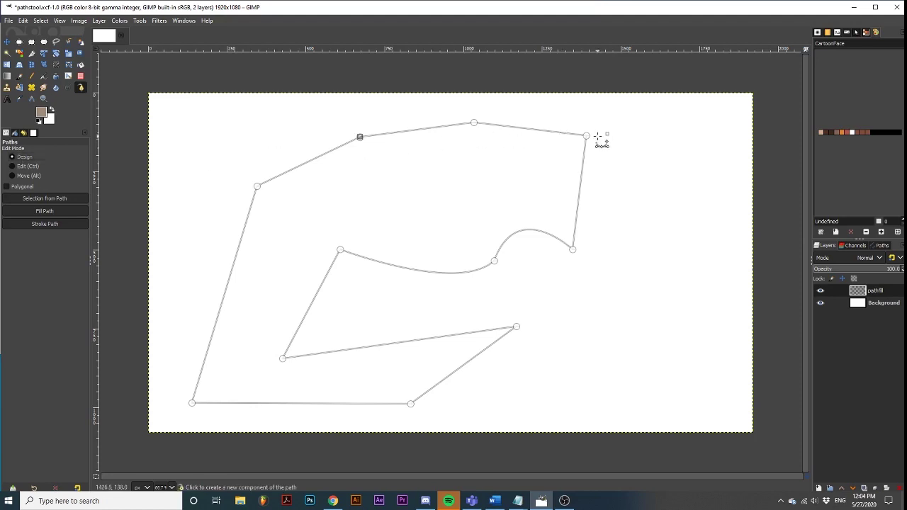
Reposition the top-right and lower-right corners and reshape the wave's middle anchor
mouse_move(586, 136)
mouse_down()
mouse_move(517, 174)
mouse_move(580, 127)
mouse_up()
mouse_move(572, 250)
mouse_down()
mouse_move(571, 213)
mouse_move(539, 168)
mouse_move(590, 252)
mouse_up()
click(494, 261)
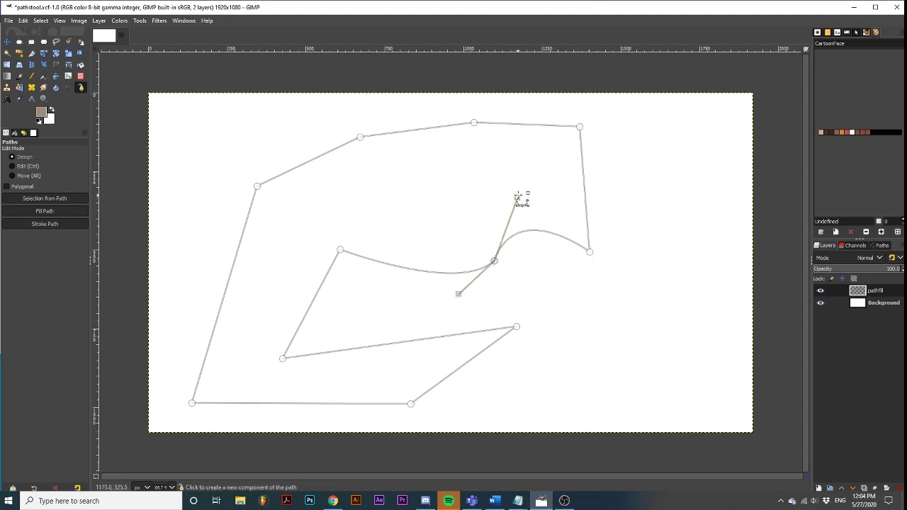
drag(518, 198, 499, 198)
Add an anchor on the left edge and bend the upper-left edge into a curve
click(20, 166)
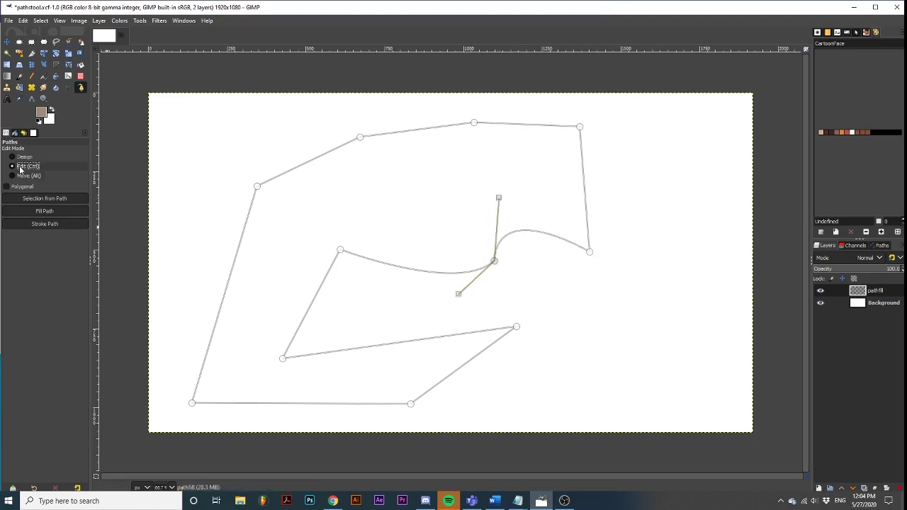
click(239, 253)
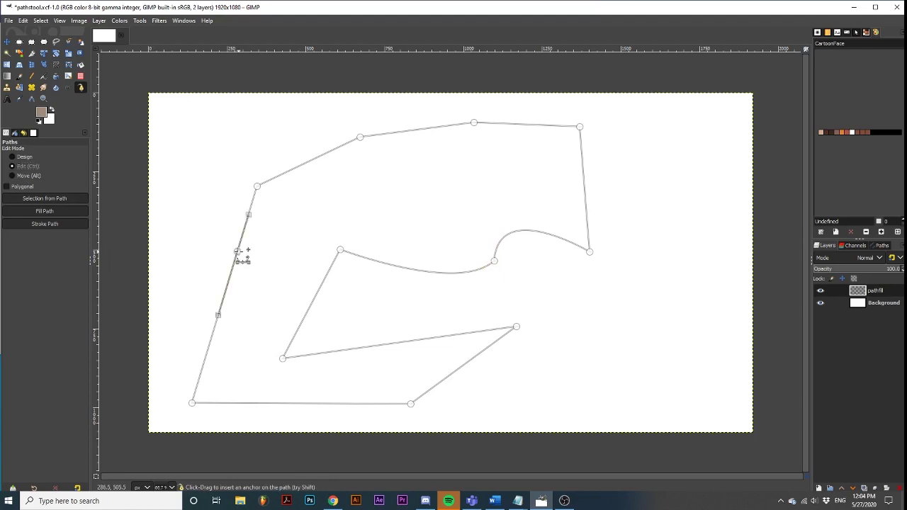
click(360, 138)
drag(353, 135, 348, 184)
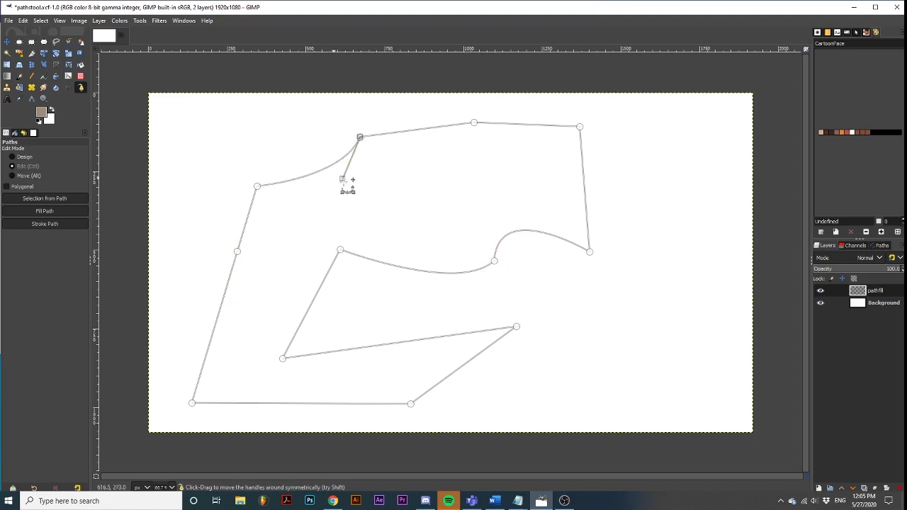
Shift the whole path slightly right, returning to Design mode afterwards
click(32, 175)
drag(482, 232, 504, 226)
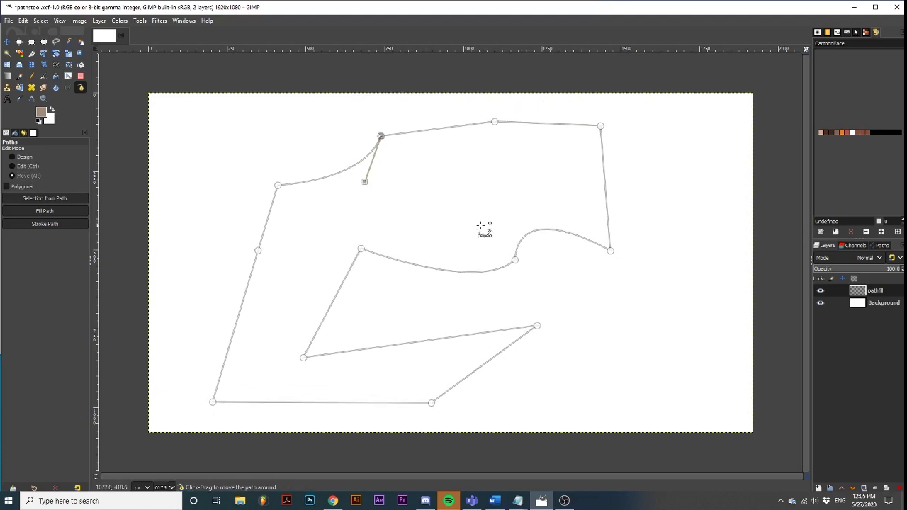
click(26, 157)
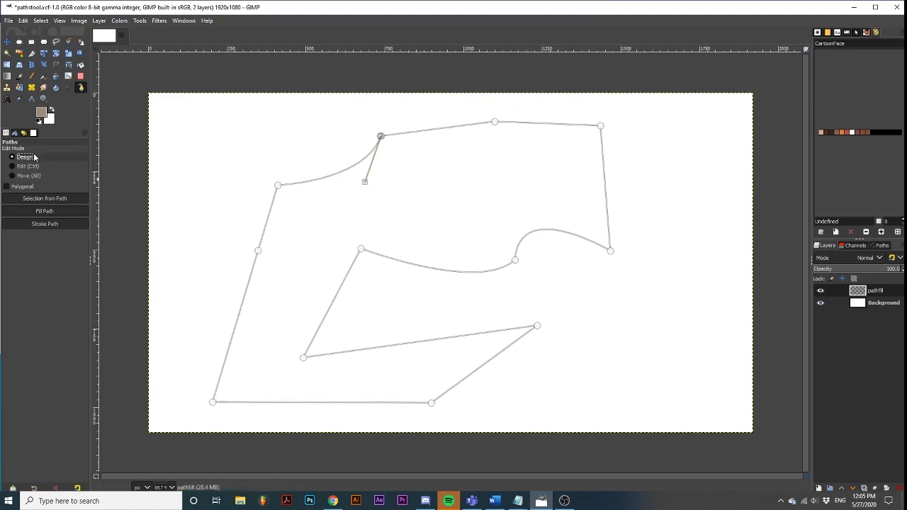
Move the right-side anchors and curve the inner straight edge so it bulges left
click(601, 126)
click(611, 252)
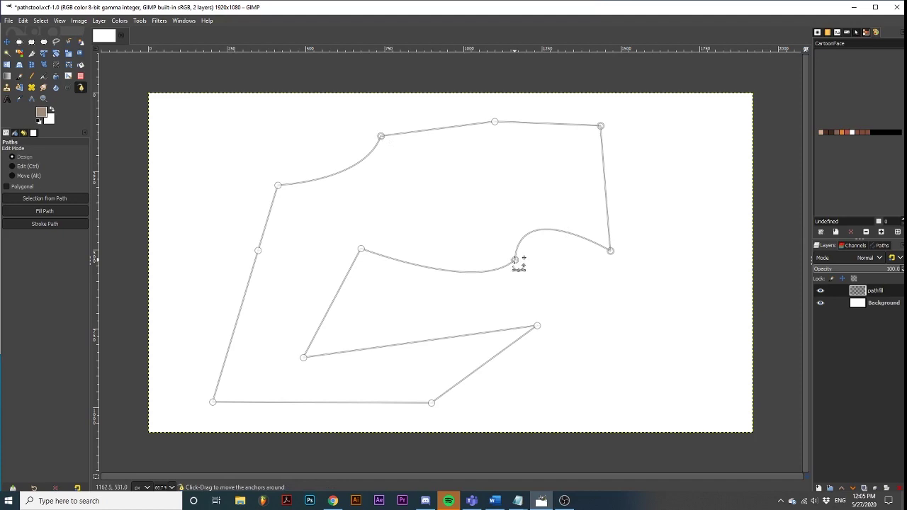
drag(516, 260, 500, 273)
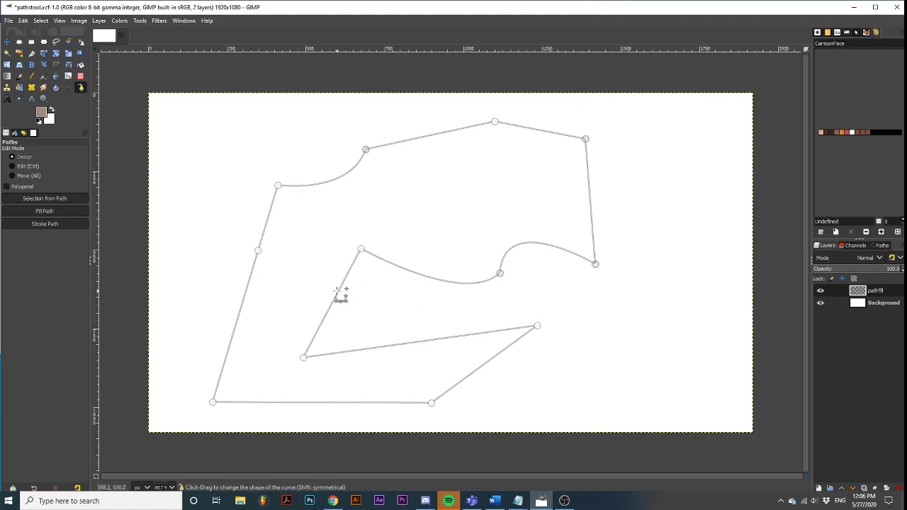
drag(340, 296, 317, 284)
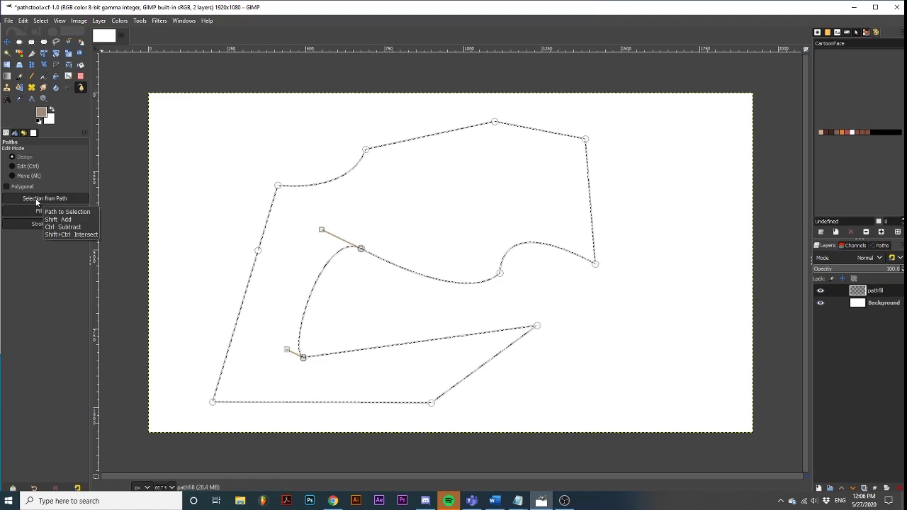
Bucket-fill the flag-shaped selection with blue and make the path visible over it
click(79, 66)
click(41, 111)
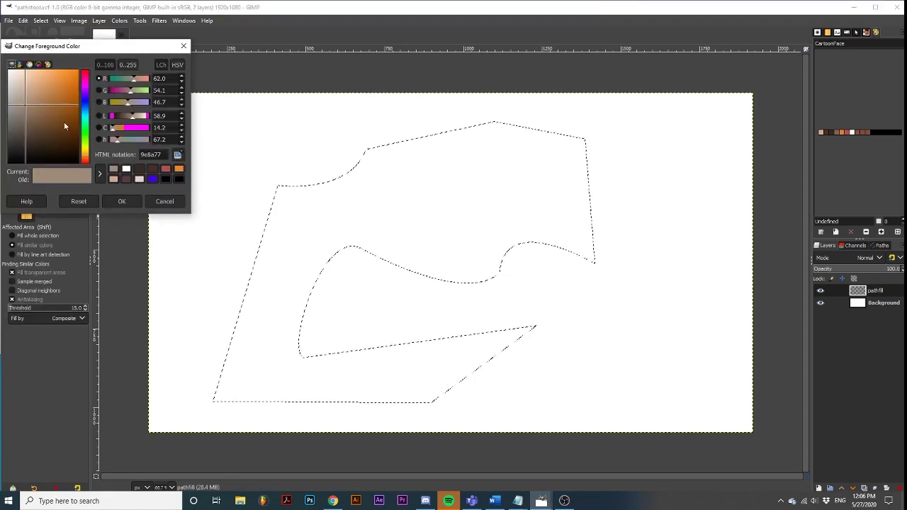
click(150, 179)
click(121, 201)
click(394, 213)
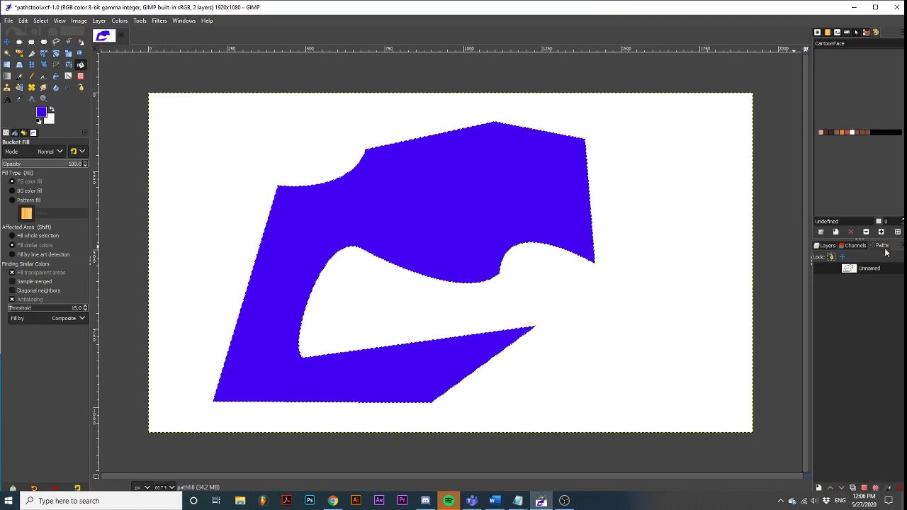
click(821, 269)
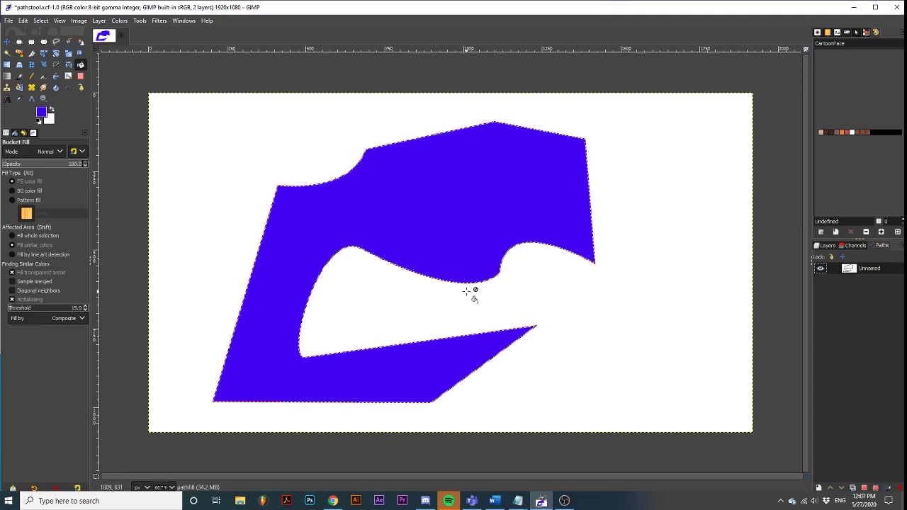
Move the inner curve's anchors about 53 px lower, then clear the selection with Select > None
click(80, 88)
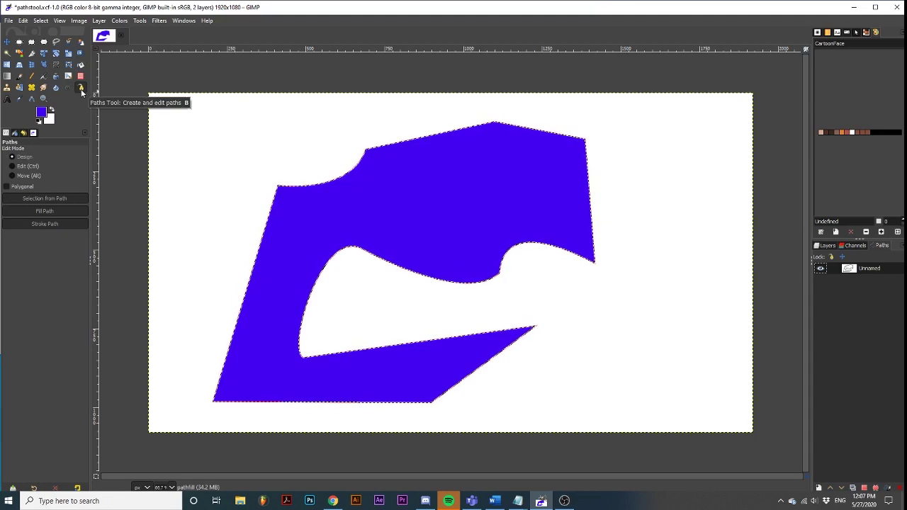
click(386, 261)
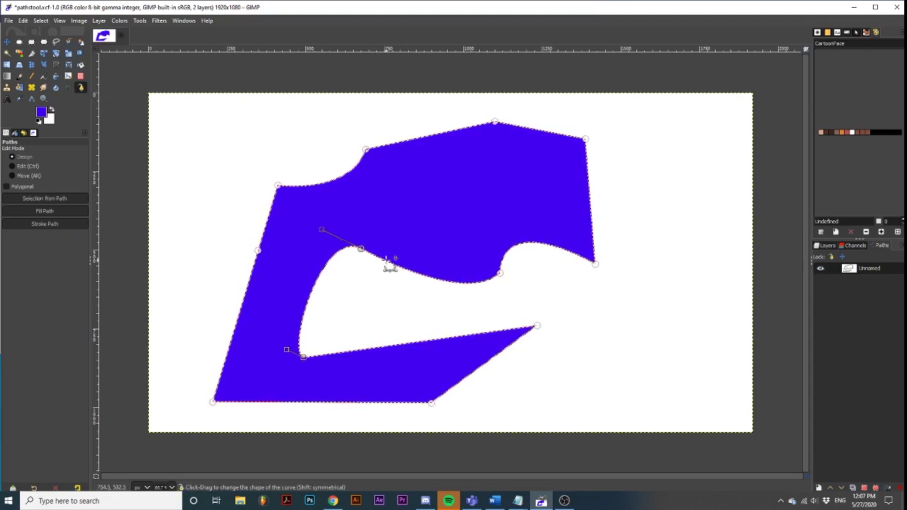
drag(364, 253, 372, 210)
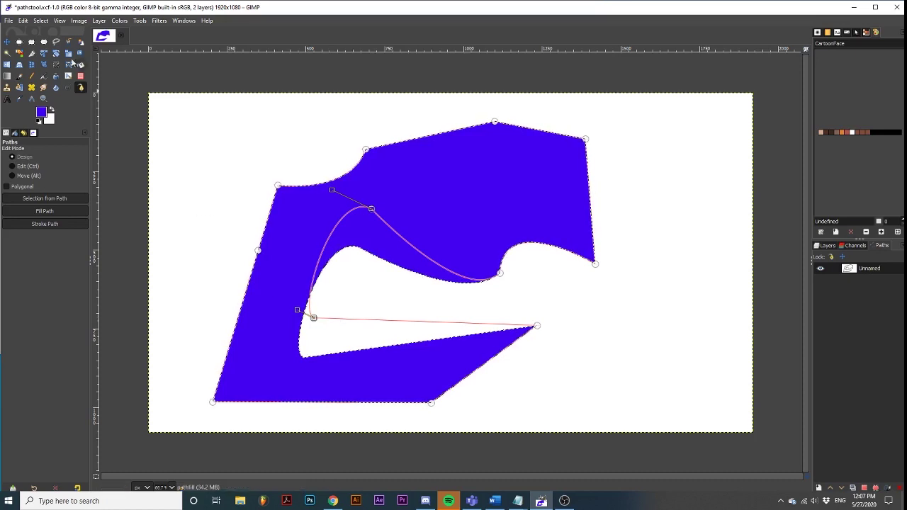
click(40, 20)
click(49, 45)
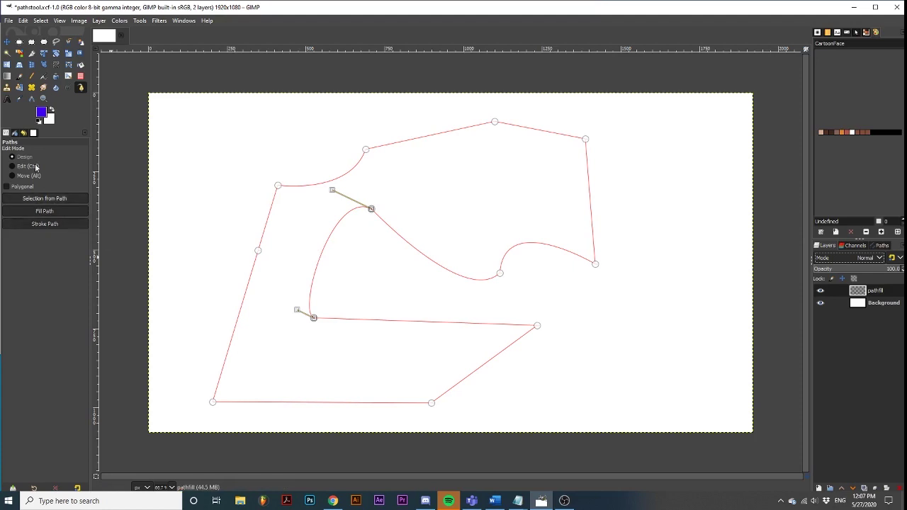
Set the foreground colour to cyan 00ccf1 and fill the path with solid colour
click(41, 111)
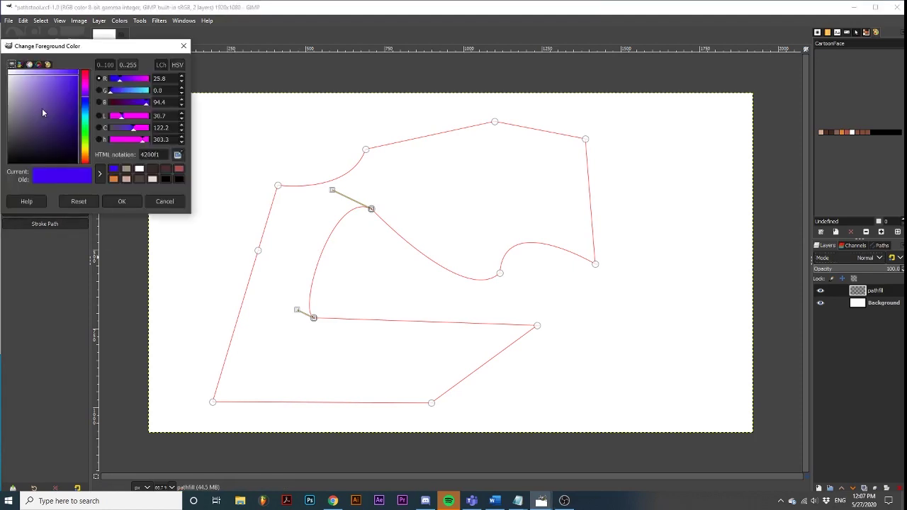
click(85, 108)
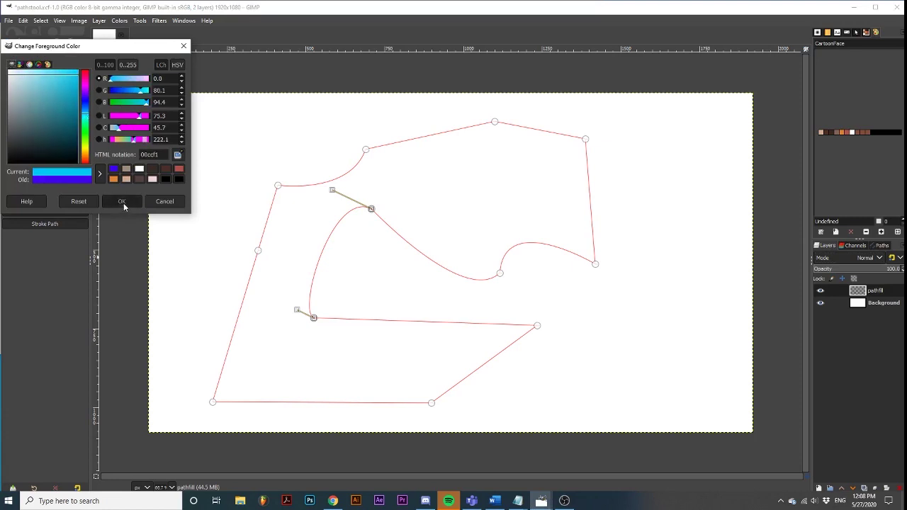
click(123, 202)
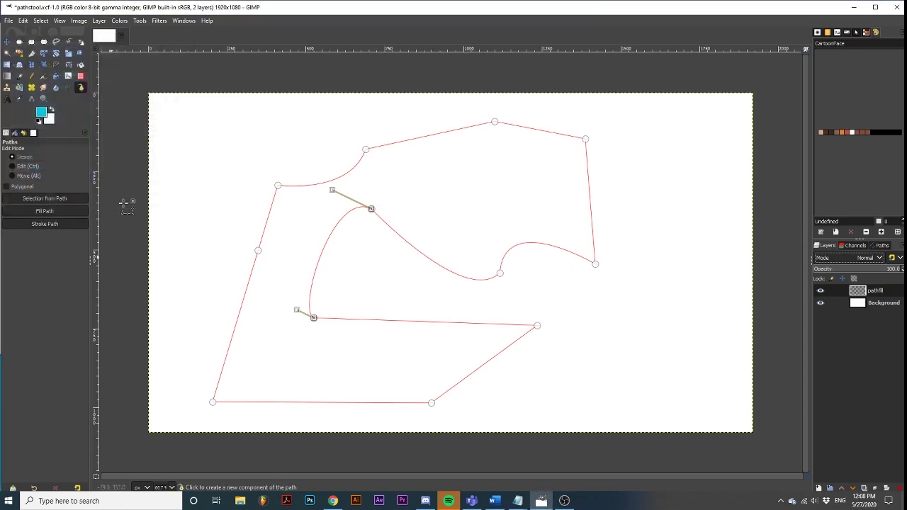
click(51, 211)
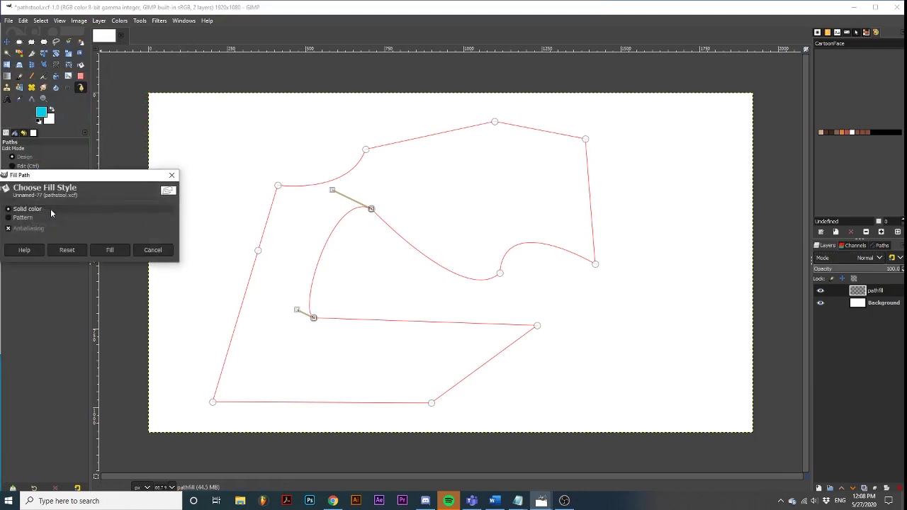
click(113, 250)
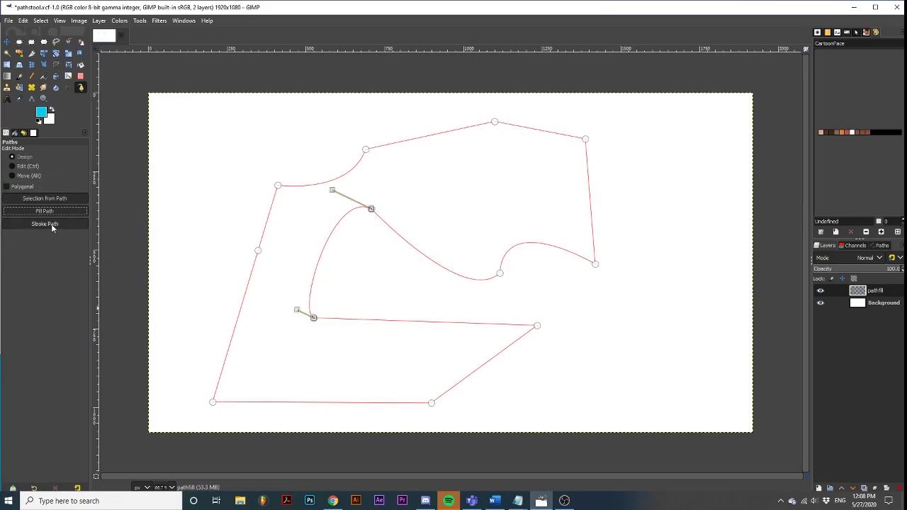
Stroke the path outline with a 6 px cyan line
click(51, 224)
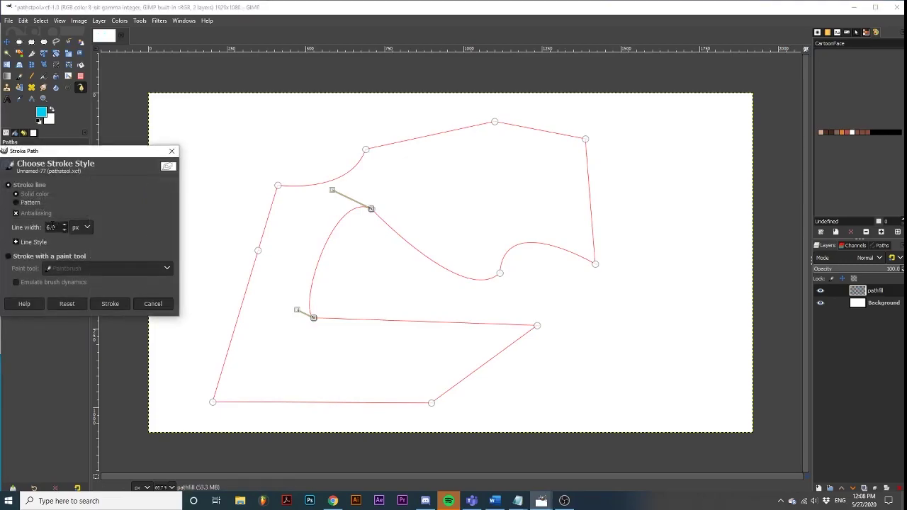
click(111, 304)
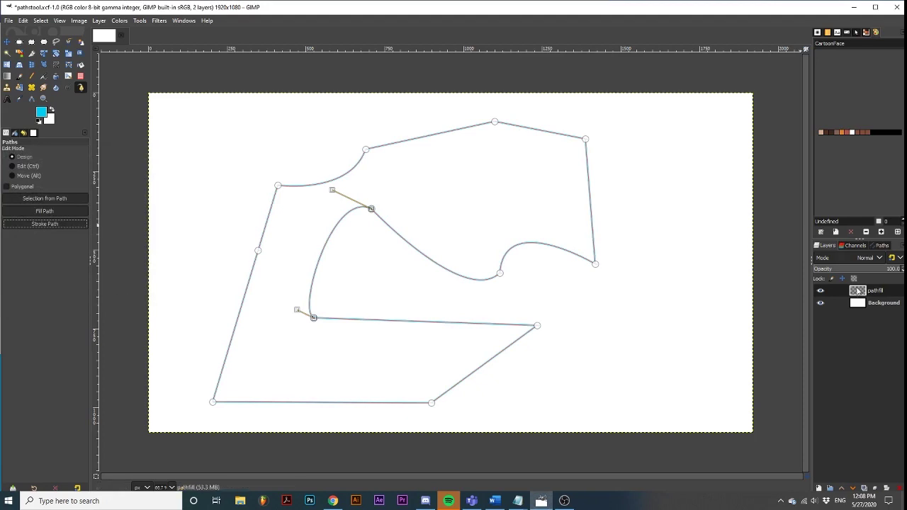
click(881, 247)
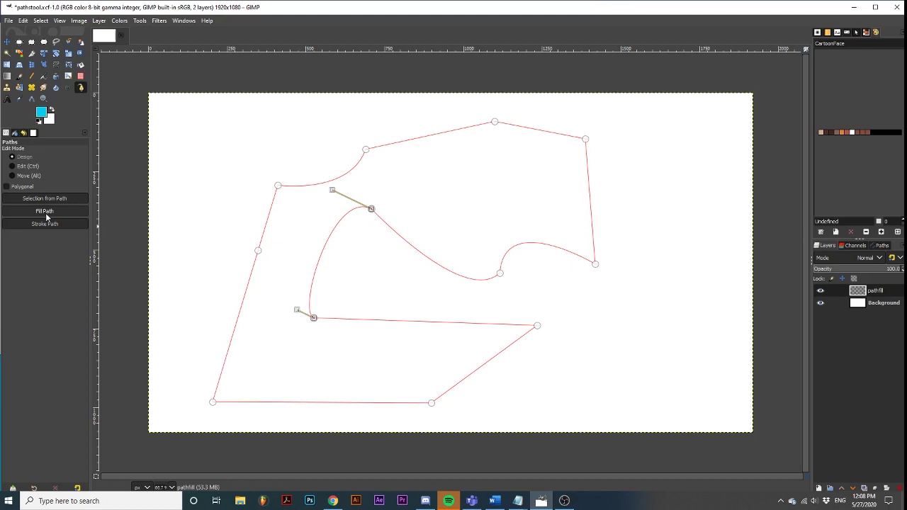
click(45, 213)
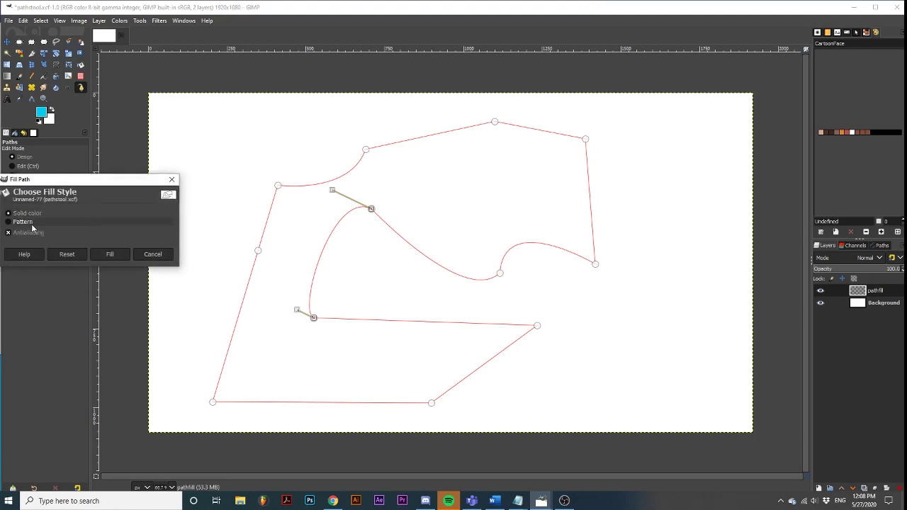
click(138, 257)
click(74, 224)
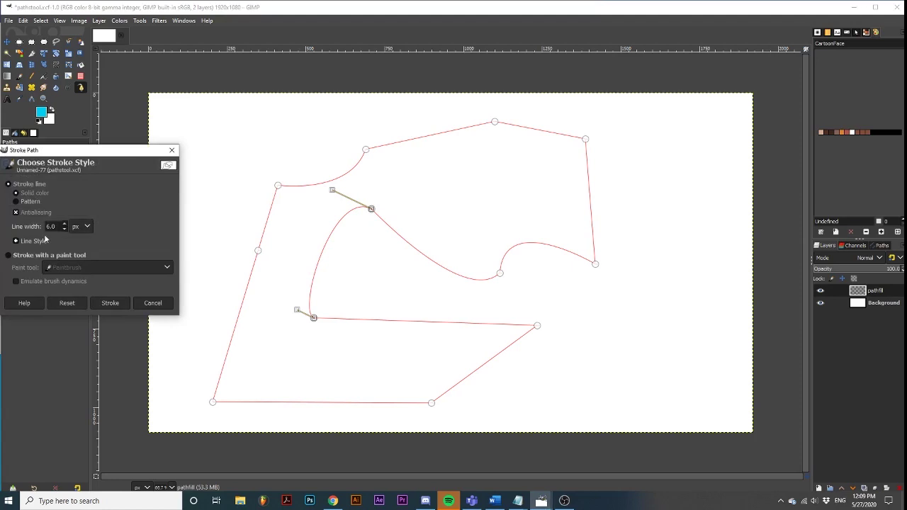
click(22, 242)
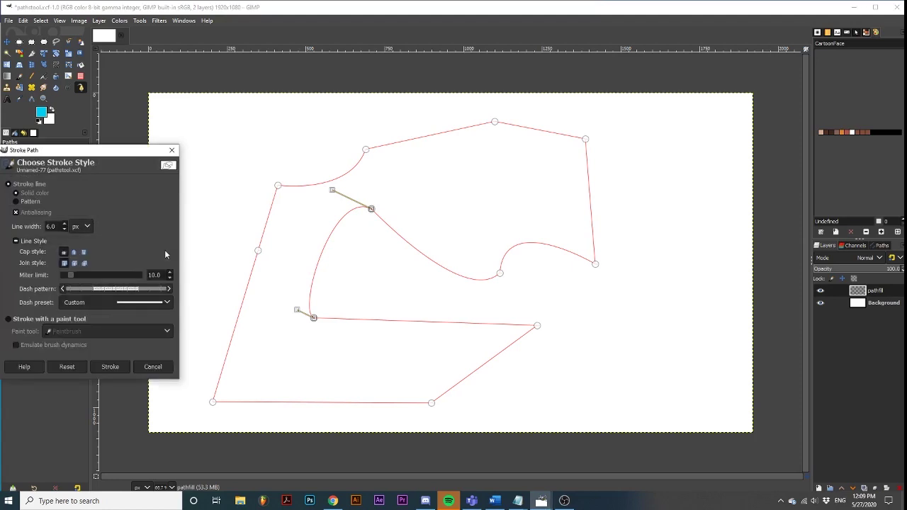
click(152, 368)
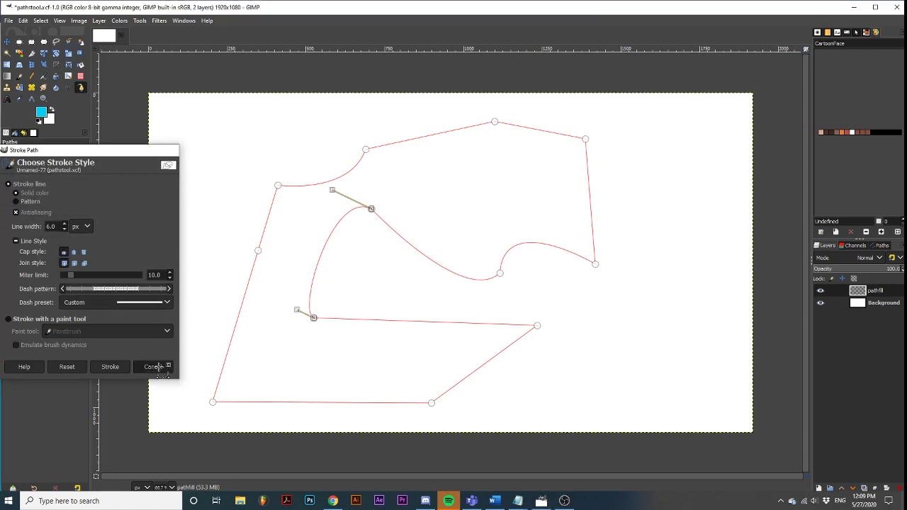